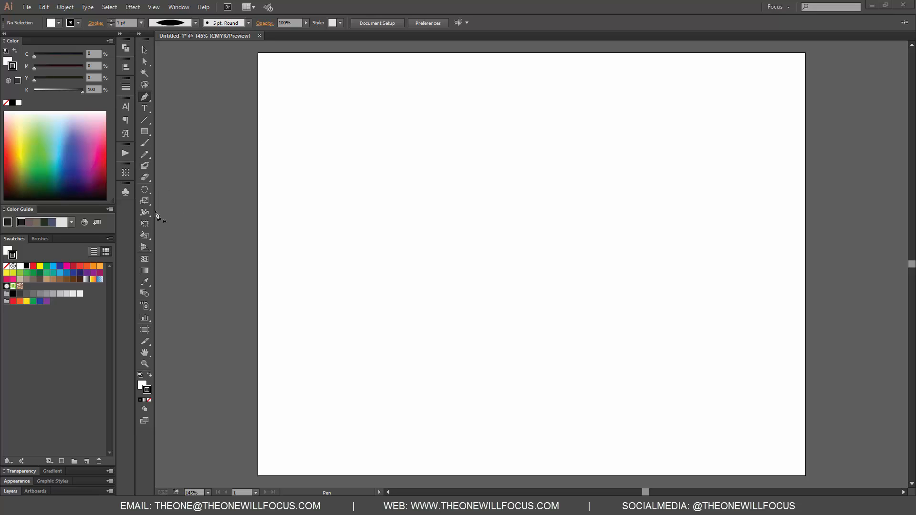
Step: Show the document's layers and try swapping the fill and stroke colours back and forth
{"action": "left_click", "coordinate": [10, 491]}
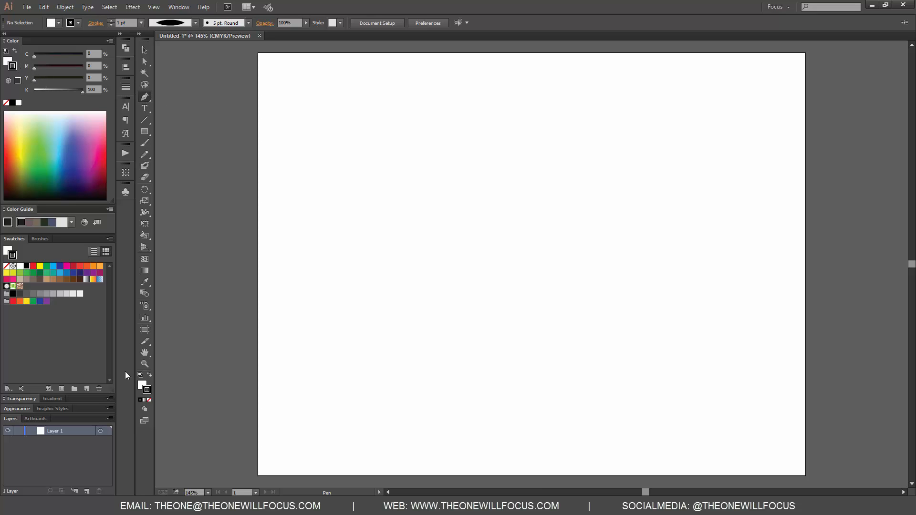
{"action": "key", "text": "shift+x"}
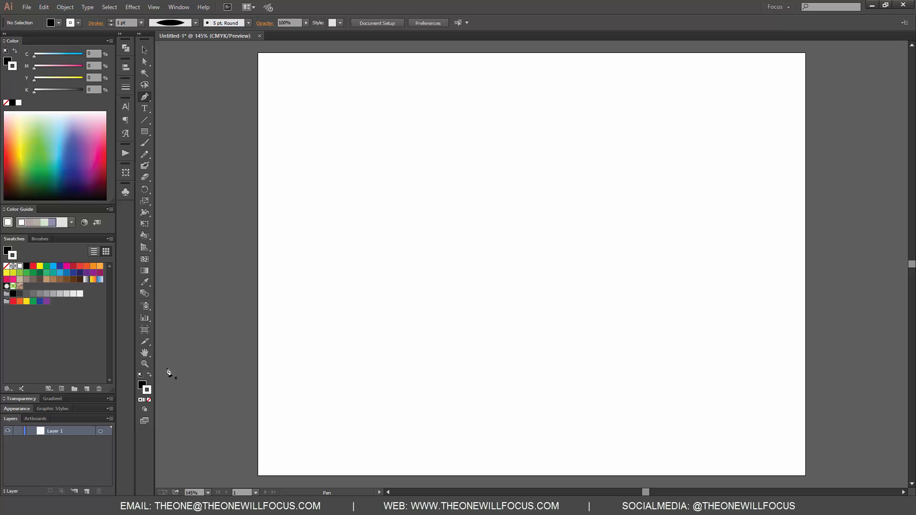
{"action": "key", "text": "shift+x"}
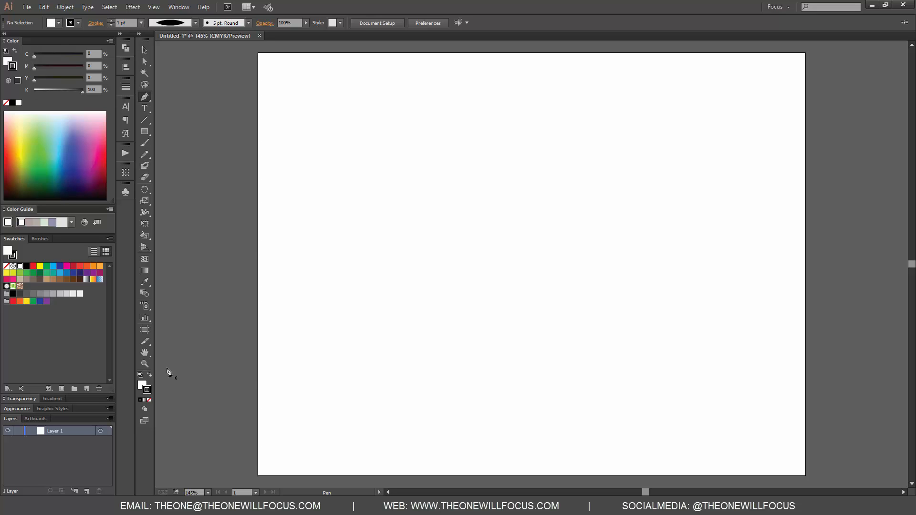
Step: Set the fill to none and make the black stroke the active colour
{"action": "key", "text": "x"}
{"action": "key", "text": "x"}
{"action": "key", "text": "x"}
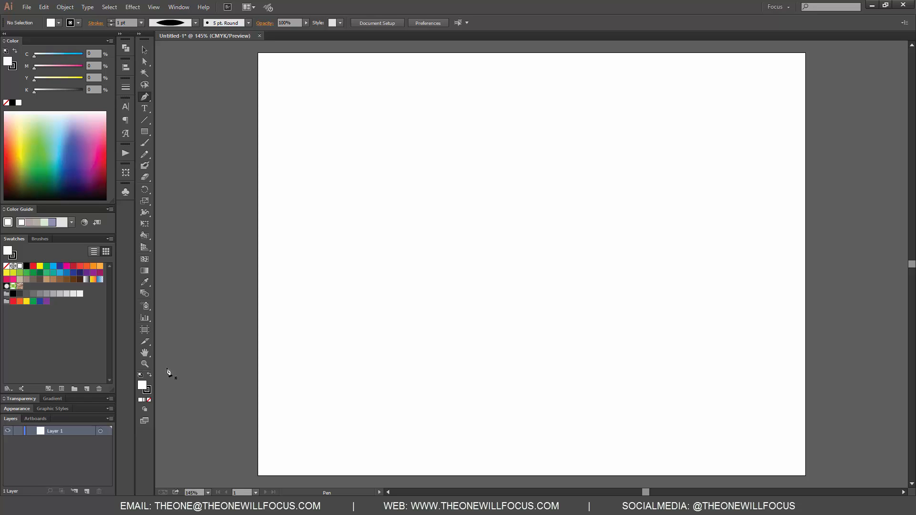
{"action": "key", "text": "slash"}
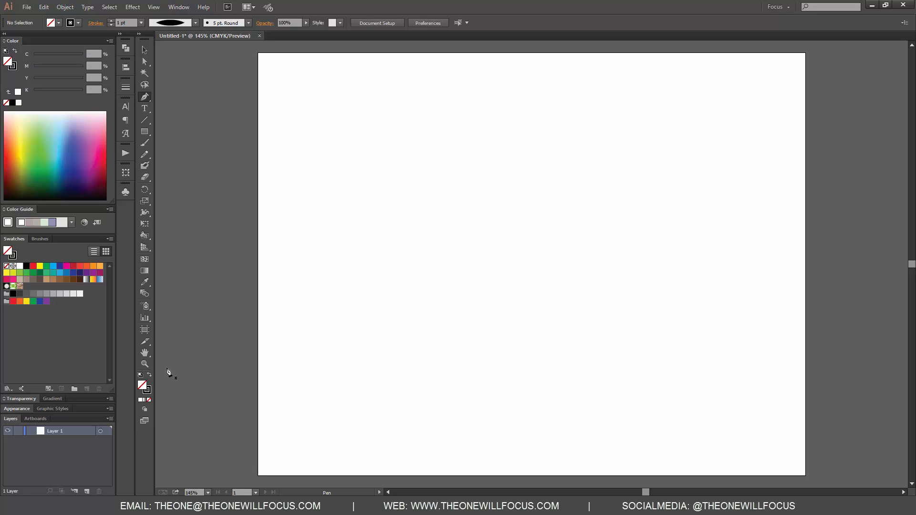
{"action": "key", "text": "x"}
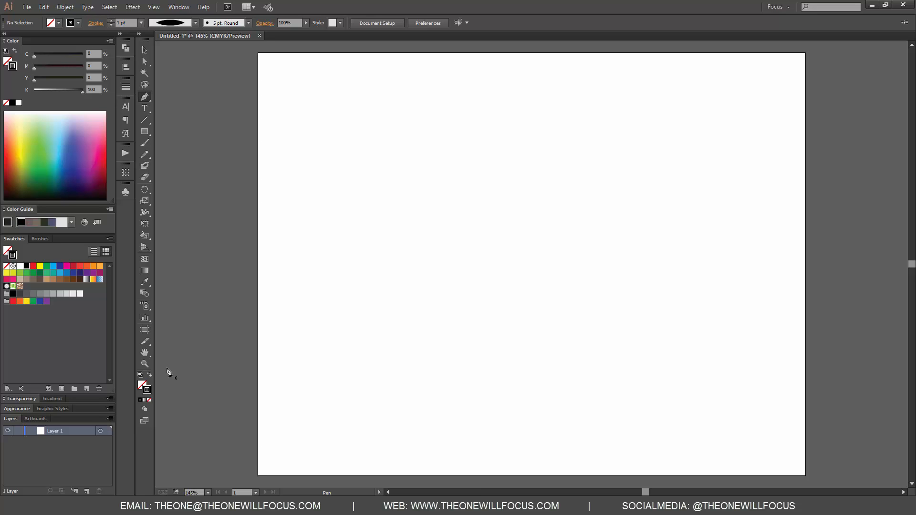
Step: Draw a closed jagged shape made only of straight segments near the artboard's centre with the Pen tool
{"action": "left_click", "coordinate": [379, 202]}
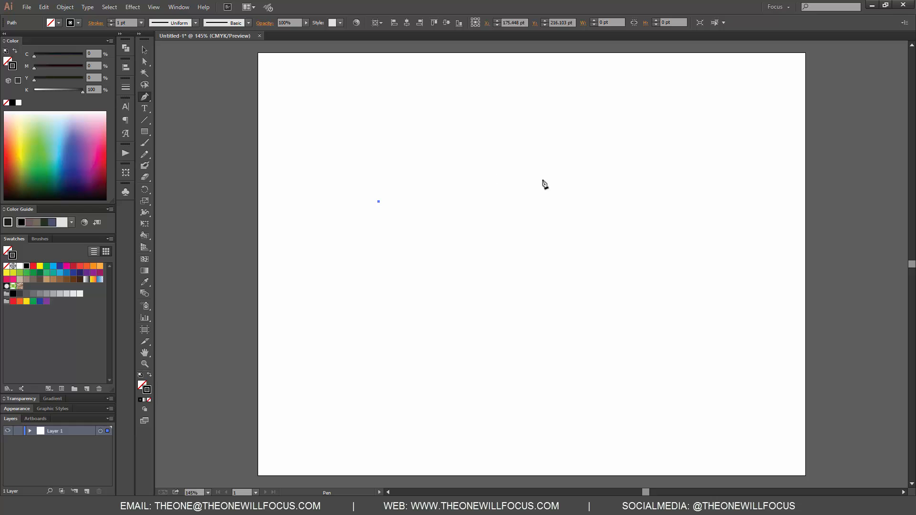
{"action": "left_click", "coordinate": [555, 152]}
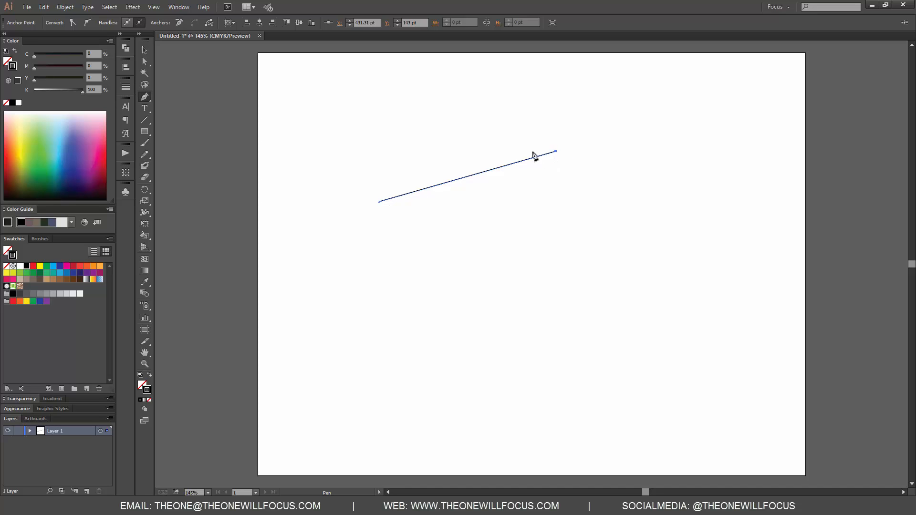
{"action": "left_click", "coordinate": [502, 226]}
{"action": "left_click", "coordinate": [543, 243]}
{"action": "left_click", "coordinate": [509, 301]}
{"action": "left_click", "coordinate": [473, 276]}
{"action": "left_click", "coordinate": [453, 343]}
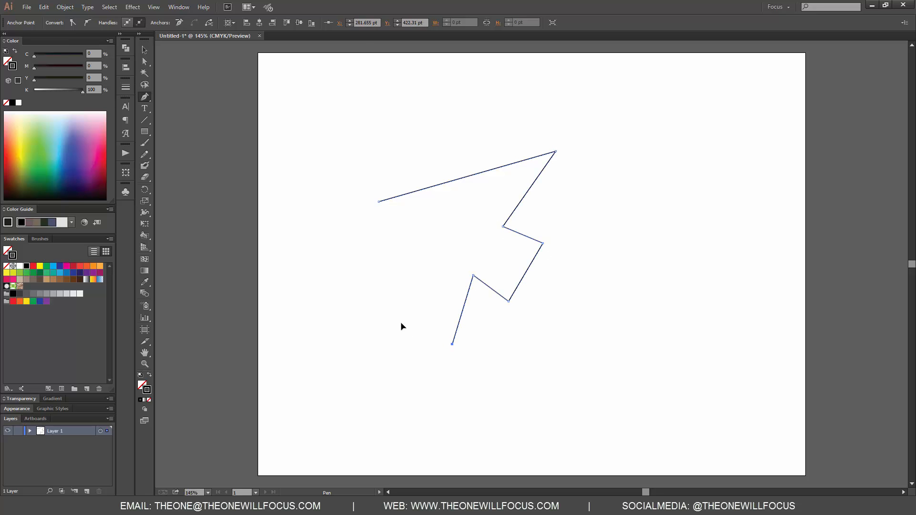
{"action": "left_click", "coordinate": [401, 324]}
{"action": "left_click", "coordinate": [437, 277]}
{"action": "left_click", "coordinate": [385, 280]}
{"action": "left_click", "coordinate": [409, 230]}
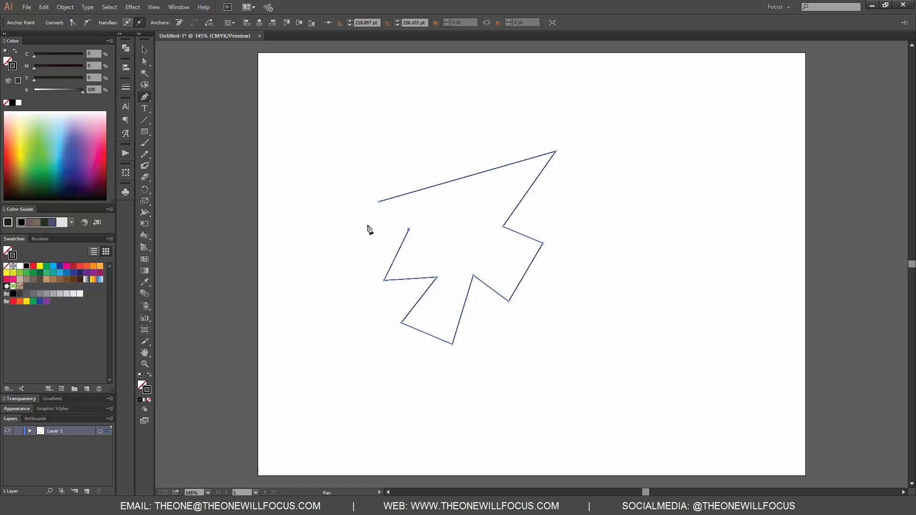
{"action": "left_click", "coordinate": [368, 225]}
{"action": "left_click", "coordinate": [395, 214]}
{"action": "left_click", "coordinate": [379, 202]}
Step: Start a second path beside the jagged shape with a rounded arch that continues into straight segments and a V-shaped corner
{"action": "left_click", "coordinate": [602, 179]}
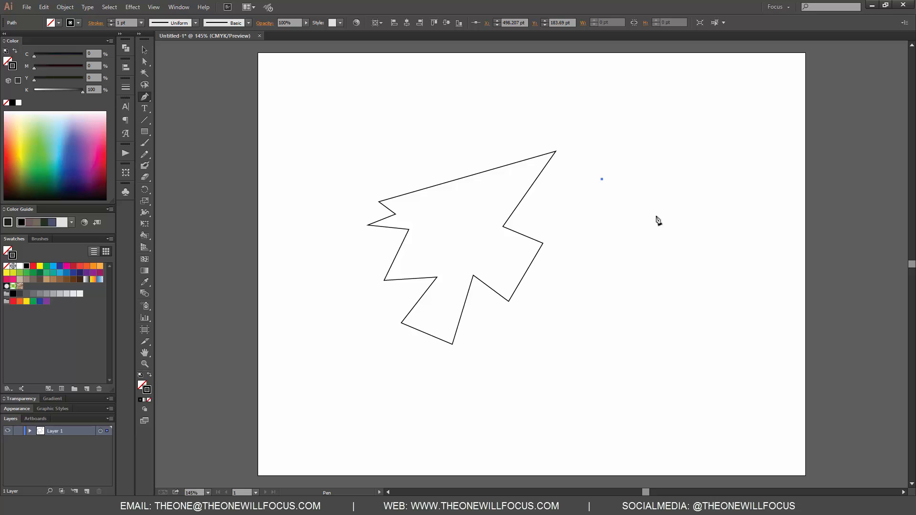
{"action": "left_click", "coordinate": [700, 120]}
{"action": "left_click_drag", "start_coordinate": [700, 121], "coordinate": [748, 120]}
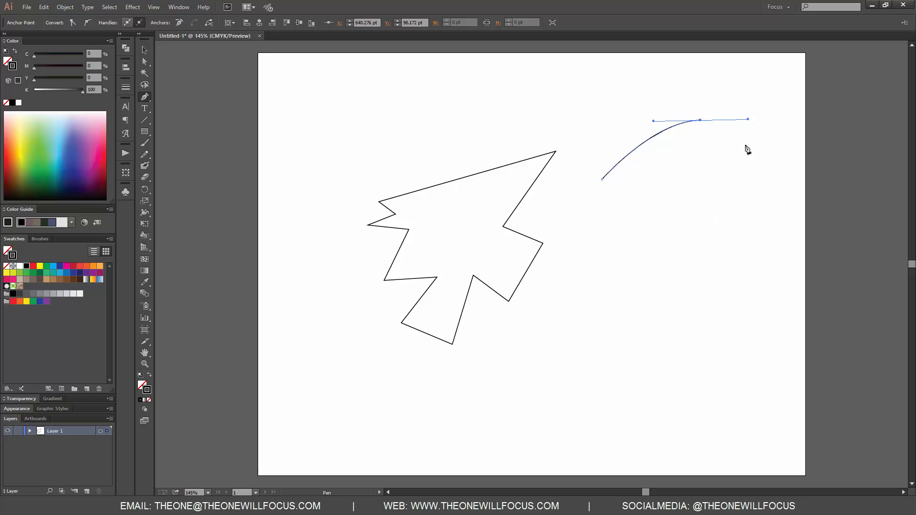
{"action": "left_click", "coordinate": [734, 207]}
{"action": "left_click", "coordinate": [701, 260]}
{"action": "left_click", "coordinate": [664, 317]}
{"action": "left_click", "coordinate": [647, 266]}
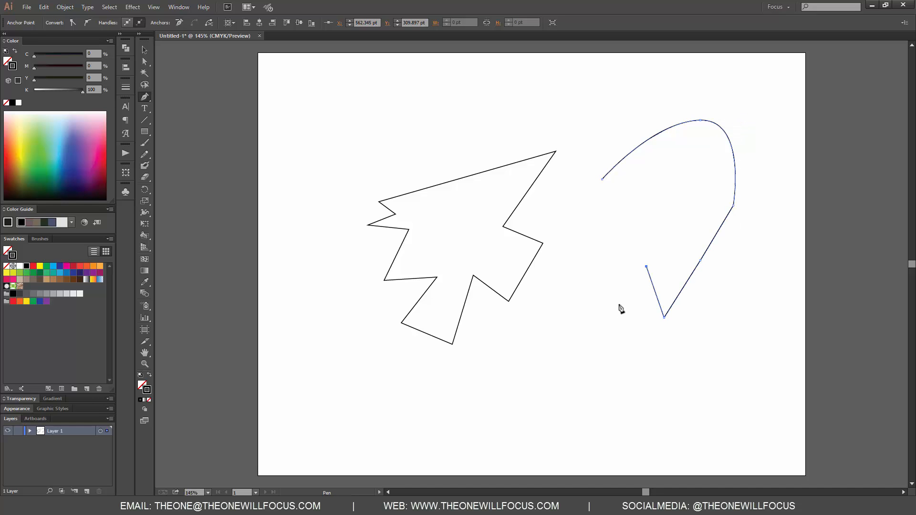
Step: Continue the open path with an S-shaped curve, a rounded bulge and a short hook upward, shortening the bulge's outgoing direction handle
{"action": "left_click_drag", "start_coordinate": [614, 302], "coordinate": [619, 343]}
{"action": "mouse_move", "coordinate": [621, 350]}
{"action": "left_mouse_down"}
{"action": "mouse_move", "coordinate": [614, 317]}
{"action": "mouse_move", "coordinate": [623, 349]}
{"action": "left_mouse_up"}
{"action": "left_click_drag", "start_coordinate": [624, 349], "coordinate": [623, 345]}
{"action": "left_click", "coordinate": [576, 341]}
{"action": "left_click_drag", "start_coordinate": [579, 385], "coordinate": [606, 414]}
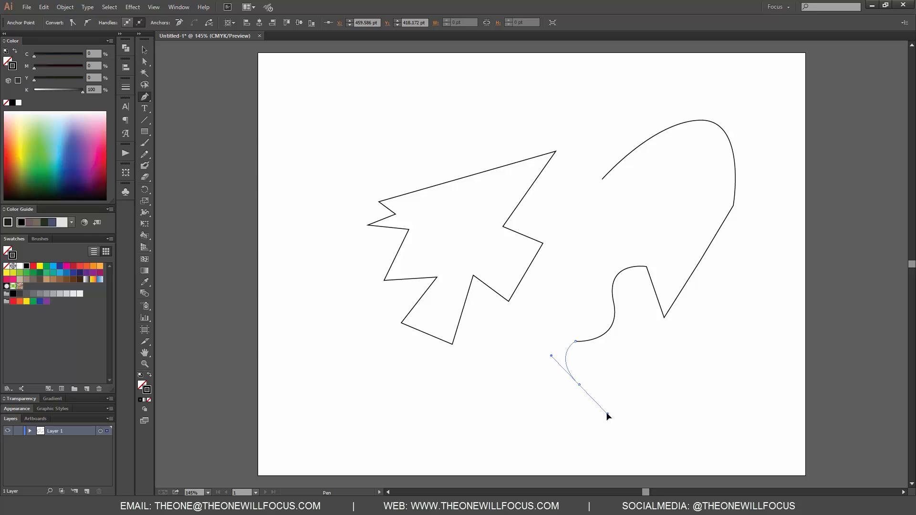
{"action": "left_click_drag", "start_coordinate": [608, 416], "coordinate": [590, 400]}
{"action": "left_click_drag", "start_coordinate": [582, 390], "coordinate": [584, 388]}
{"action": "left_click", "coordinate": [597, 358]}
{"action": "left_click_drag", "start_coordinate": [598, 359], "coordinate": [598, 358]}
Step: Extend the path from the hook with a small hump and a deep U-shaped curve, lengthening the outgoing handle between them
{"action": "key", "text": "ctrl+equal"}
{"action": "key", "text": "ctrl+equal"}
{"action": "key", "text": "ctrl+equal"}
{"action": "left_click_drag", "start_coordinate": [660, 394], "coordinate": [466, 196]}
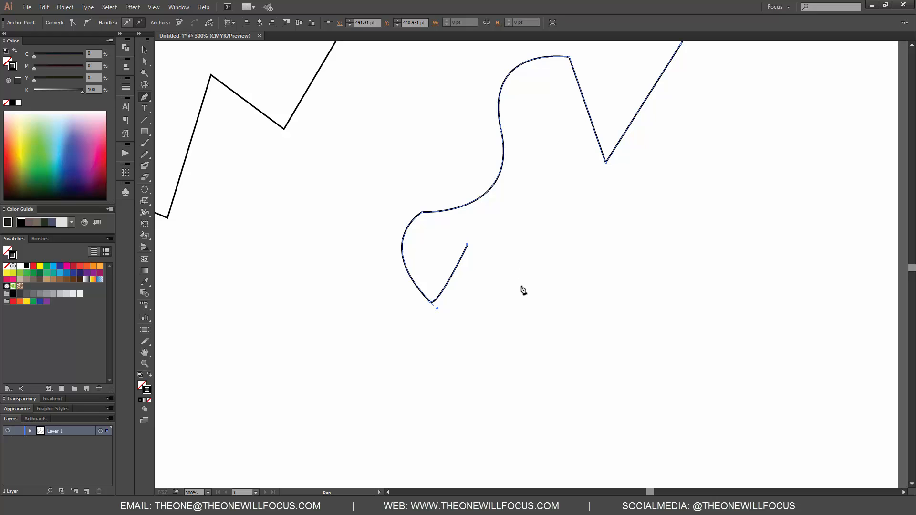
{"action": "left_click_drag", "start_coordinate": [524, 284], "coordinate": [494, 463]}
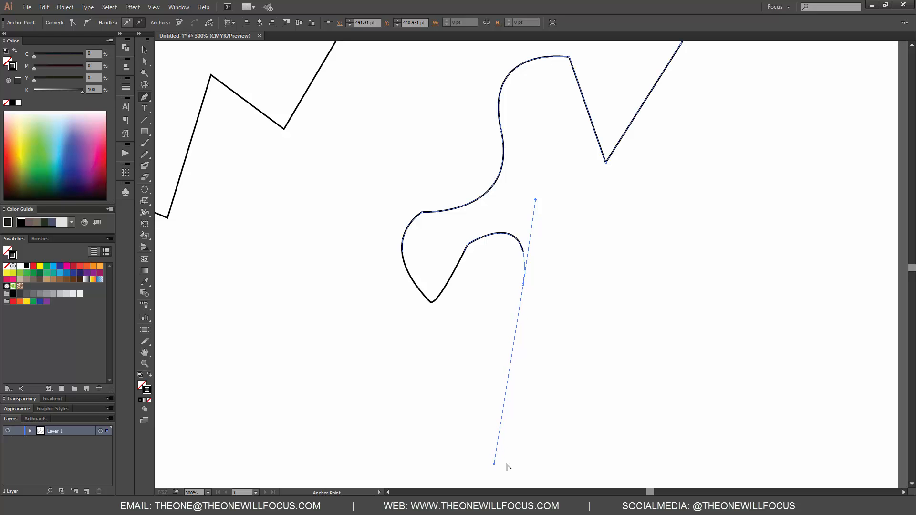
{"action": "left_click", "coordinate": [656, 402]}
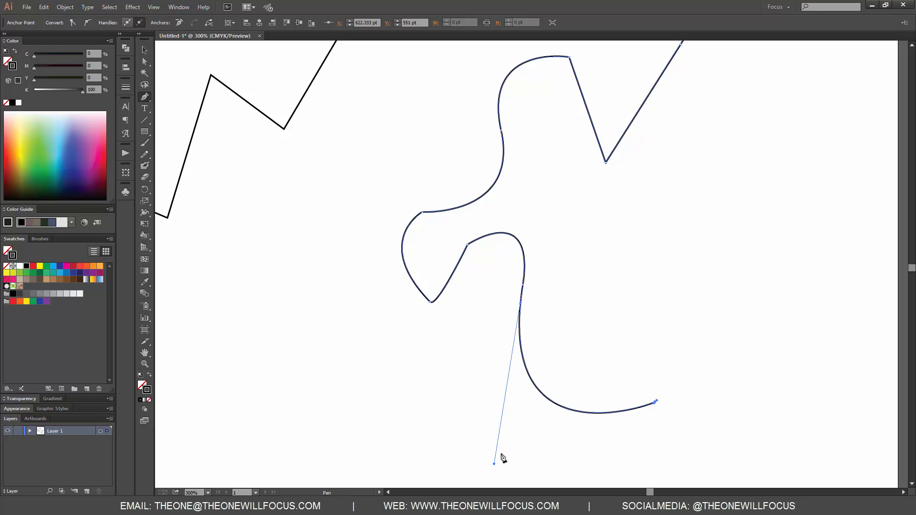
Step: Add a curved segment rising from the U-shaped curve and break its end point's outgoing handle to point up and outward
{"action": "left_click", "coordinate": [666, 259]}
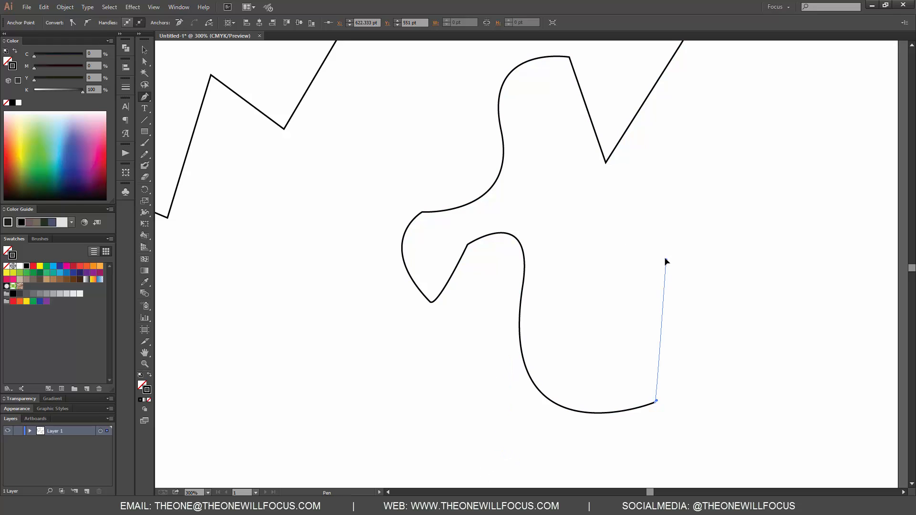
{"action": "left_click_drag", "start_coordinate": [666, 259], "coordinate": [636, 228]}
{"action": "left_click_drag", "start_coordinate": [640, 234], "coordinate": [657, 252]}
{"action": "left_click_drag", "start_coordinate": [662, 242], "coordinate": [679, 227]}
{"action": "left_click_drag", "start_coordinate": [679, 227], "coordinate": [688, 232]}
{"action": "left_click_drag", "start_coordinate": [689, 234], "coordinate": [691, 231]}
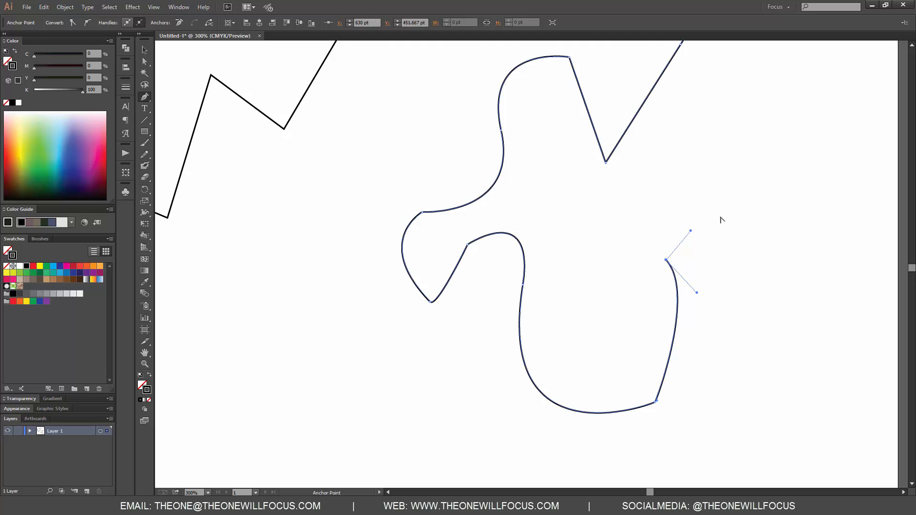
Step: Continue the path with a diagonal straight segment, a small rounded lobe and a larger lobe curving back underneath
{"action": "left_click", "coordinate": [728, 190]}
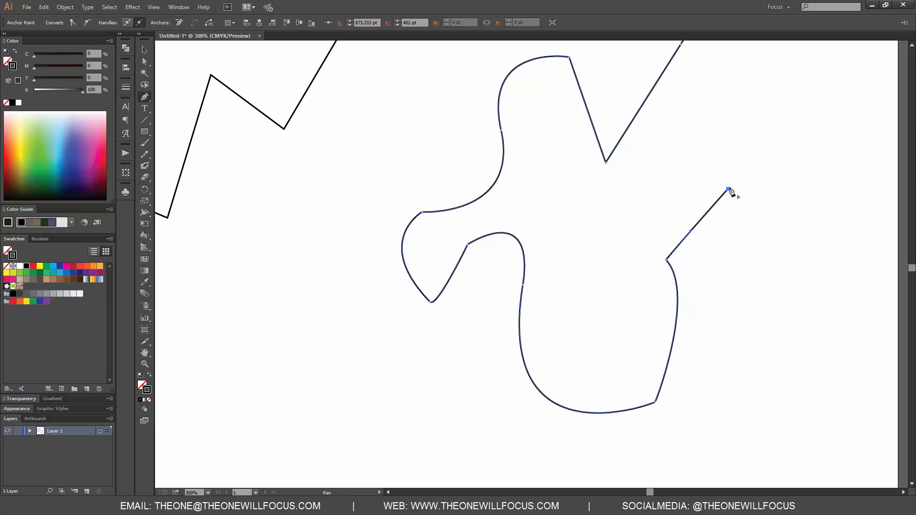
{"action": "left_click_drag", "start_coordinate": [762, 232], "coordinate": [795, 240]}
{"action": "left_click_drag", "start_coordinate": [816, 282], "coordinate": [813, 331]}
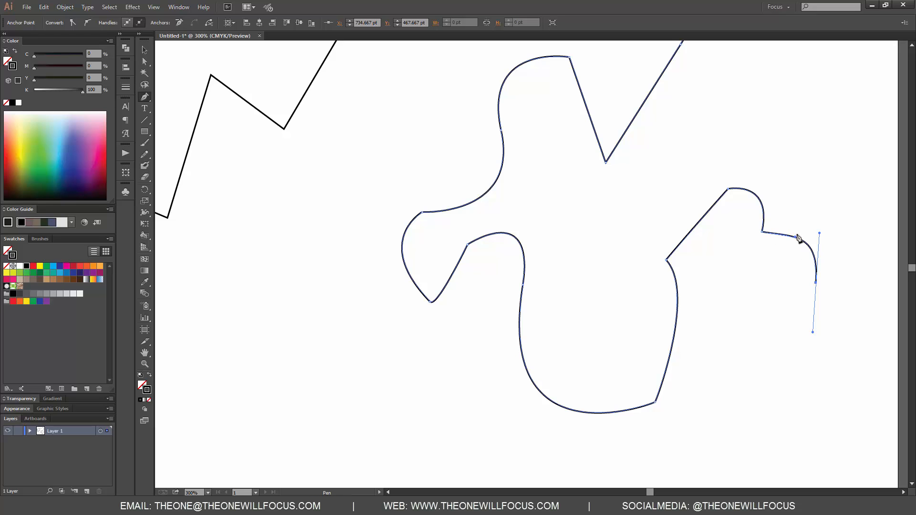
{"action": "left_click", "coordinate": [747, 353]}
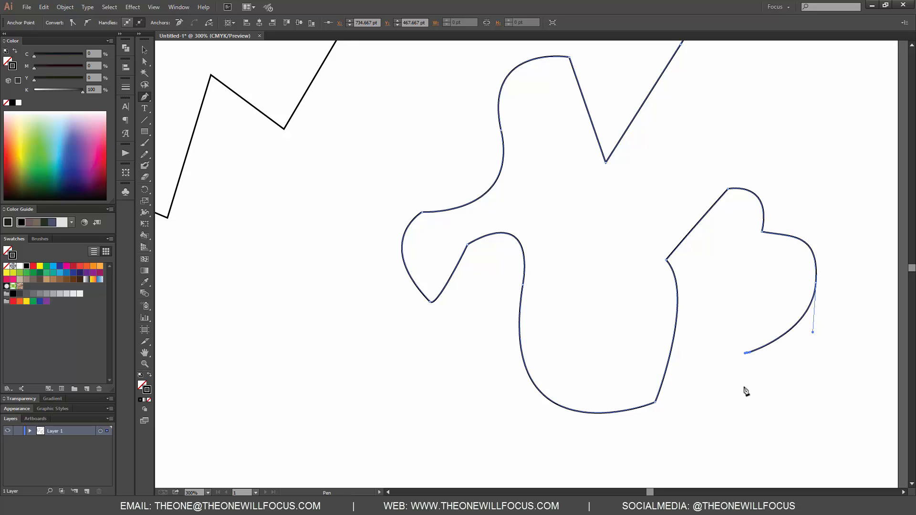
Step: Run the path beneath the curves with a series of corner points, ending beyond the rounded bulge
{"action": "left_click", "coordinate": [738, 418]}
{"action": "left_click", "coordinate": [774, 451]}
{"action": "left_click", "coordinate": [617, 443]}
{"action": "left_click", "coordinate": [387, 379]}
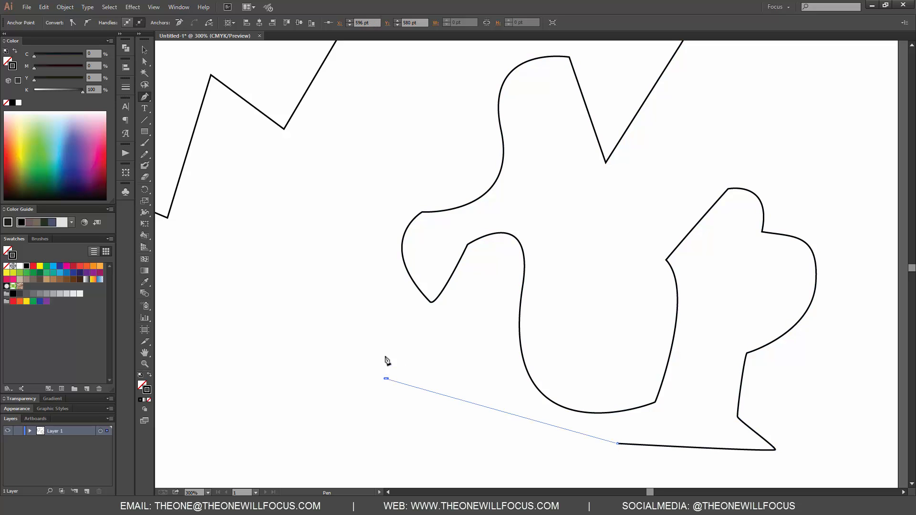
{"action": "left_click", "coordinate": [330, 304]}
{"action": "left_click", "coordinate": [350, 238]}
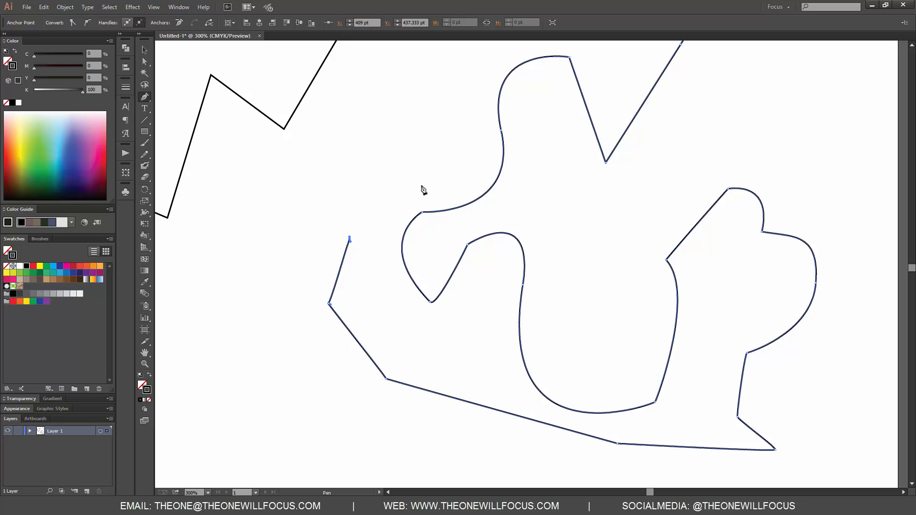
Step: Extend the path's end with two large sweeping curves using long direction handles
{"action": "left_click_drag", "start_coordinate": [319, 174], "coordinate": [250, 293]}
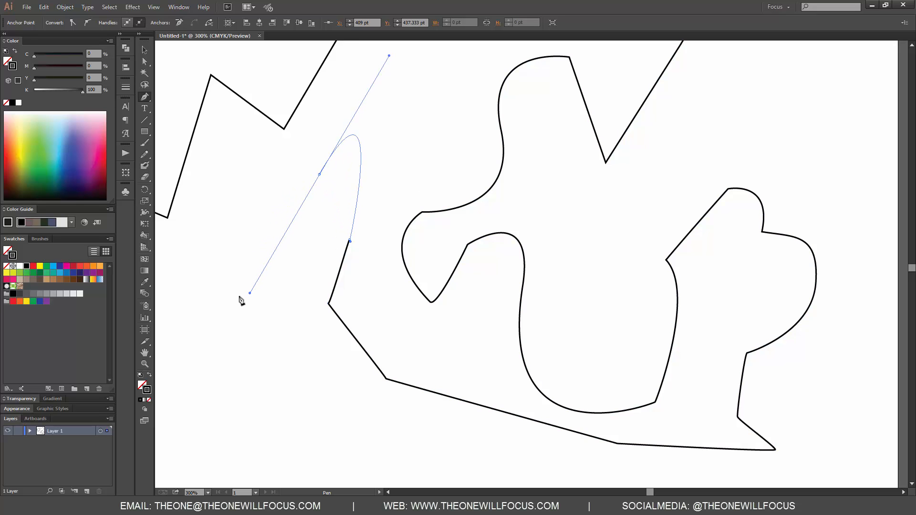
{"action": "left_click_drag", "start_coordinate": [218, 383], "coordinate": [182, 297]}
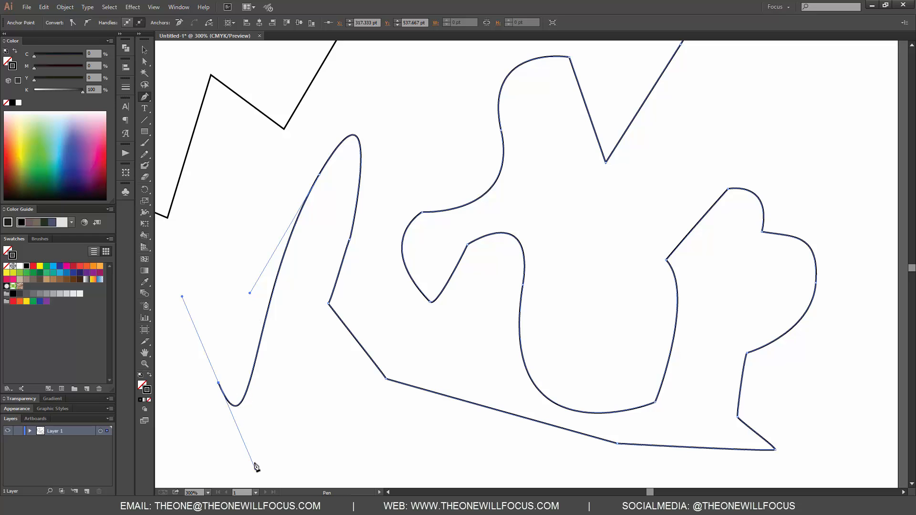
{"action": "left_click", "coordinate": [235, 293]}
Step: Delete all practice paths from the artboard
{"action": "key", "text": "ctrl+a"}
{"action": "key", "text": "Delete"}
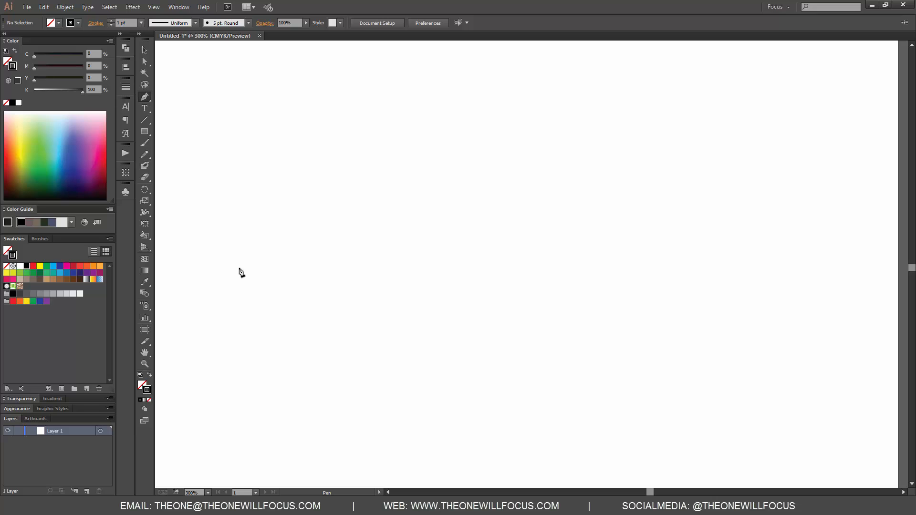
{"action": "key", "text": "ctrl+minus"}
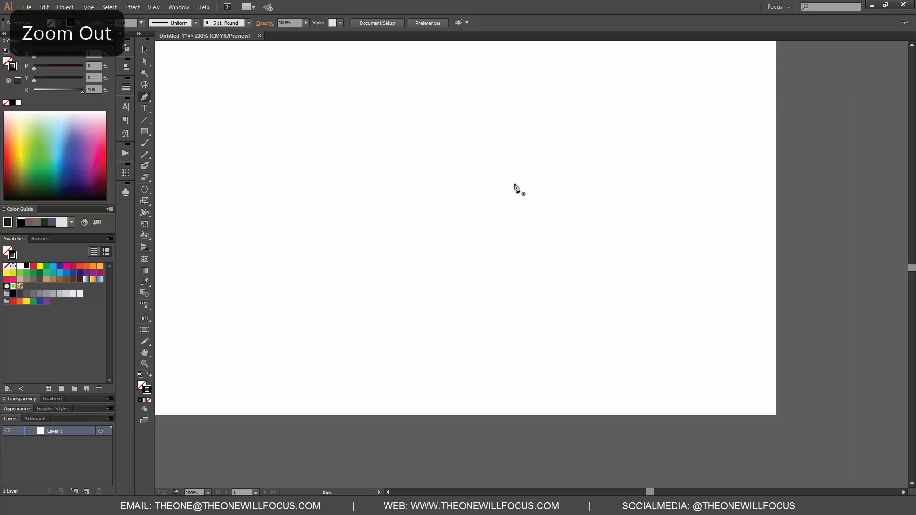
{"action": "left_click_drag", "start_coordinate": [462, 207], "coordinate": [573, 322]}
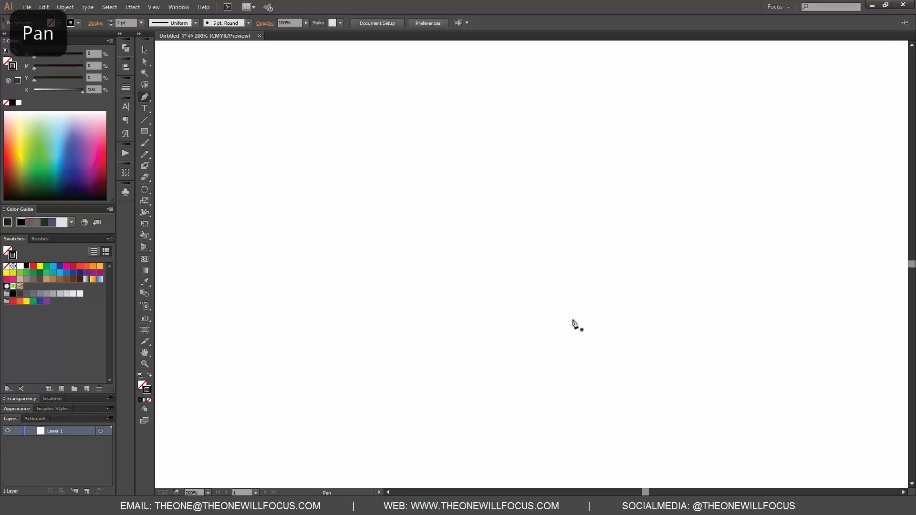
{"action": "key", "text": "ctrl+minus"}
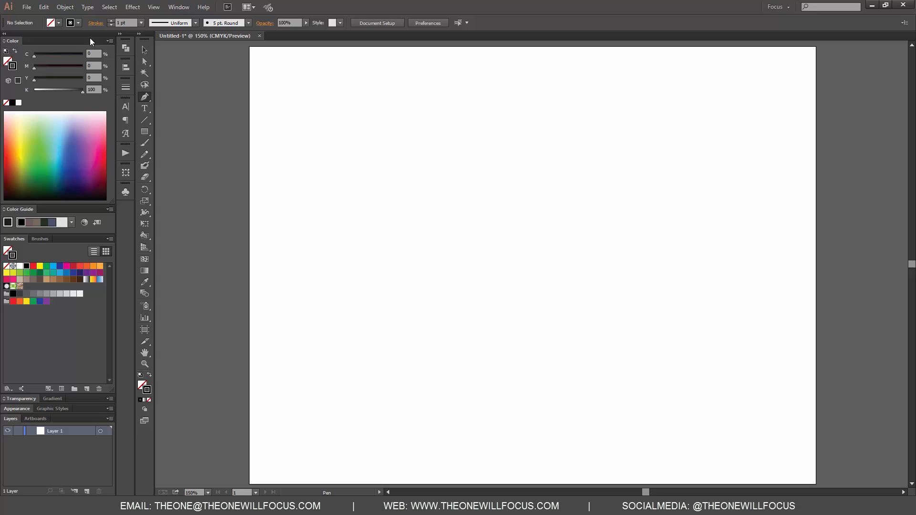
Step: Place the Sketch175 image from the Sketches folder at nearly the artboard's full height, about 313 by 603 pt
{"action": "left_click", "coordinate": [27, 7]}
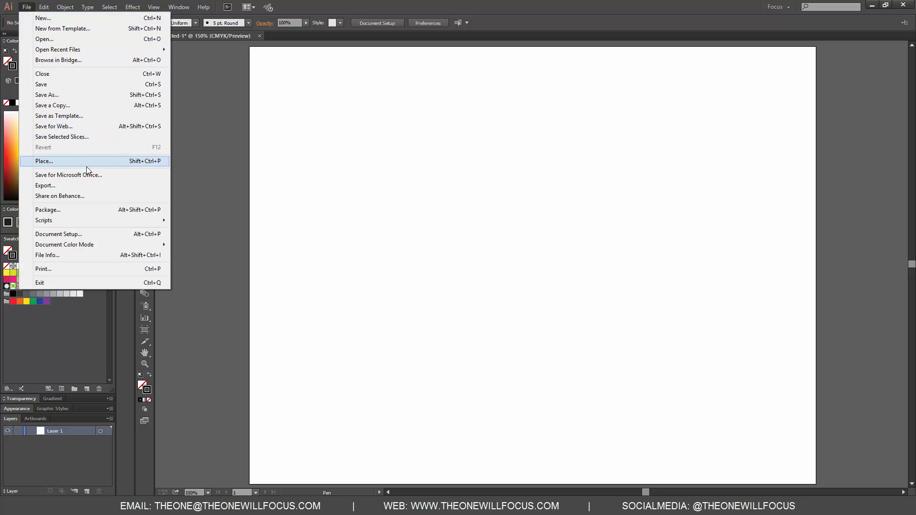
{"action": "left_click", "coordinate": [76, 162]}
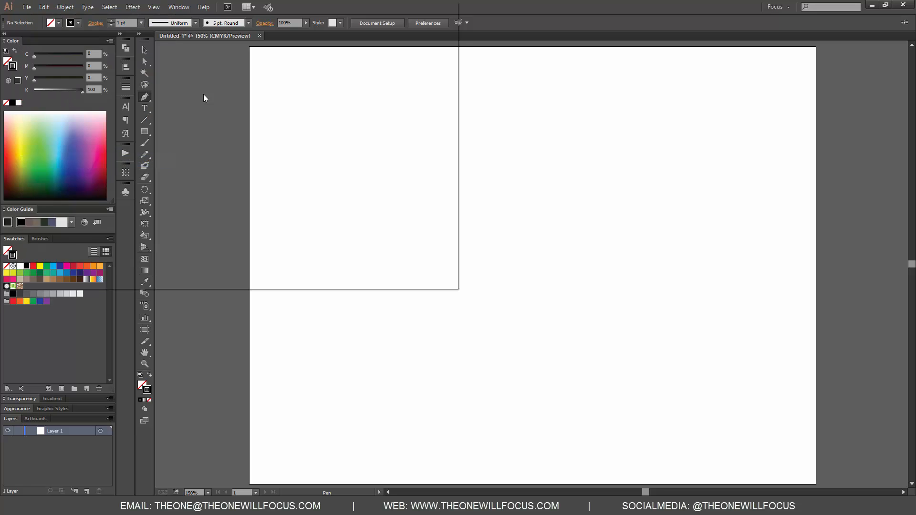
{"action": "left_click", "coordinate": [81, 23]}
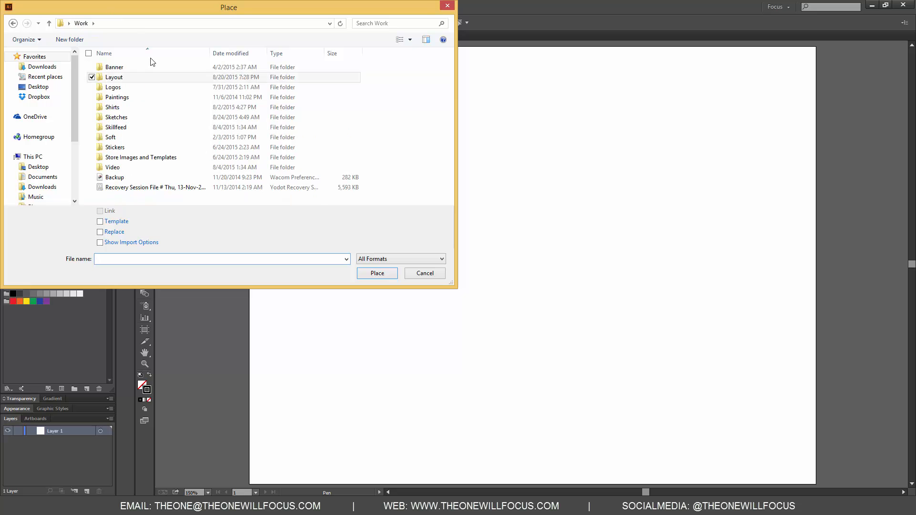
{"action": "double_click", "coordinate": [117, 117]}
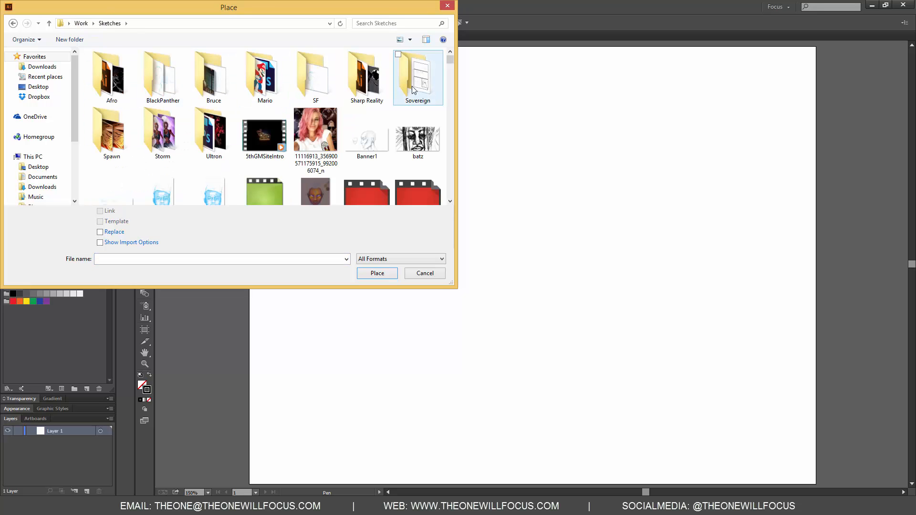
{"action": "left_click_drag", "start_coordinate": [450, 56], "coordinate": [446, 191]}
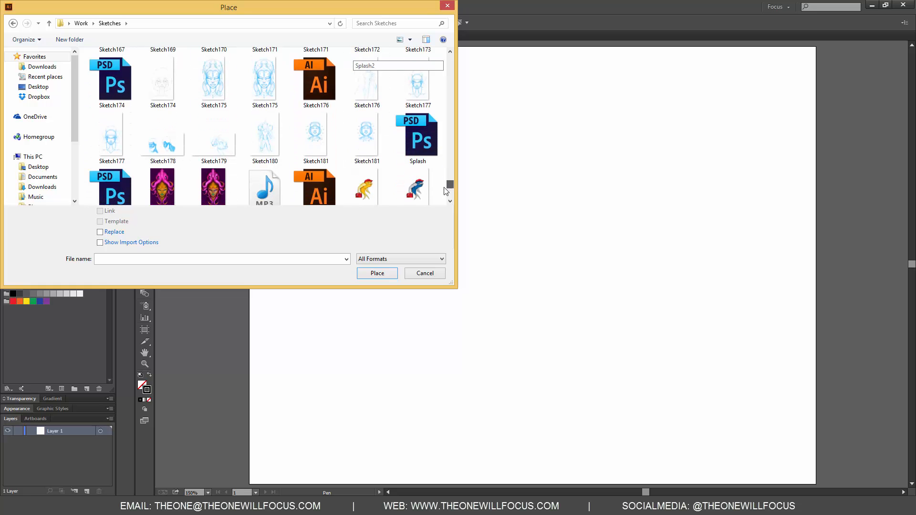
{"action": "left_click", "coordinate": [221, 95]}
{"action": "left_click", "coordinate": [377, 274]}
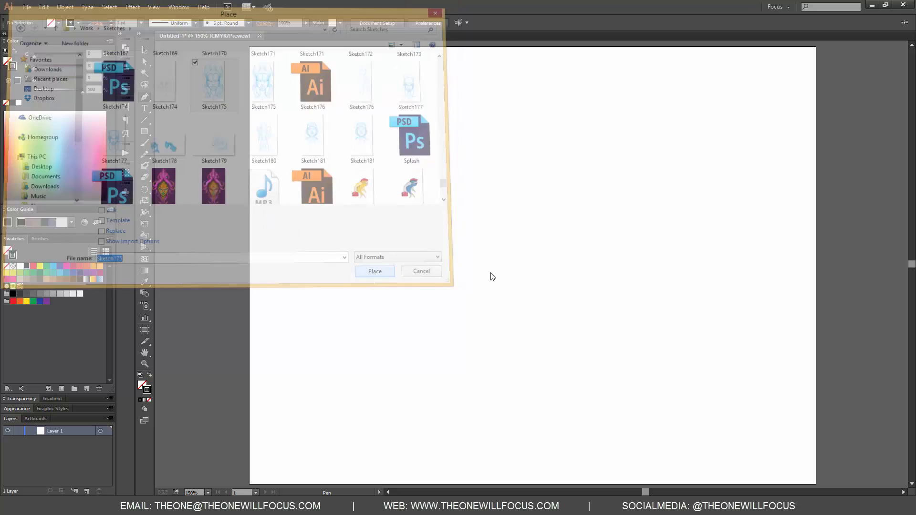
{"action": "left_click_drag", "start_coordinate": [406, 49], "coordinate": [751, 476]}
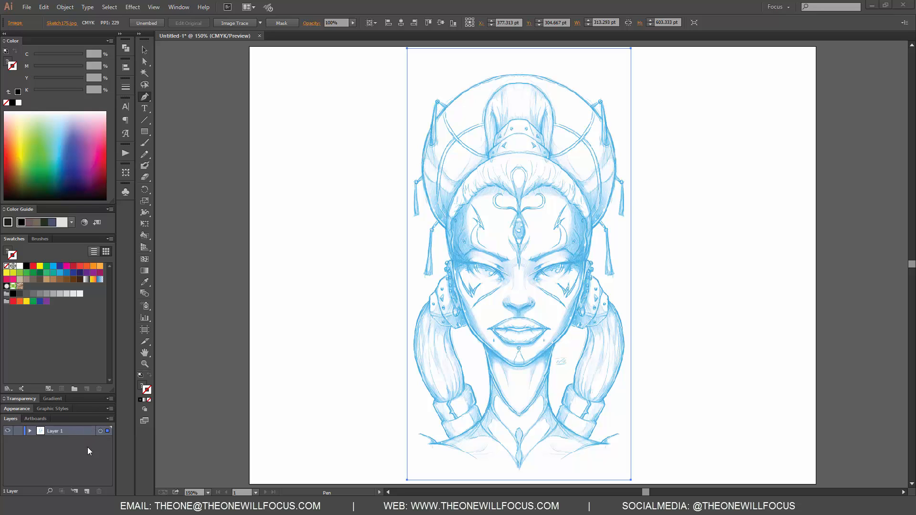
Step: Center the placed sketch horizontally and vertically on the artboard
{"action": "left_click", "coordinate": [144, 51]}
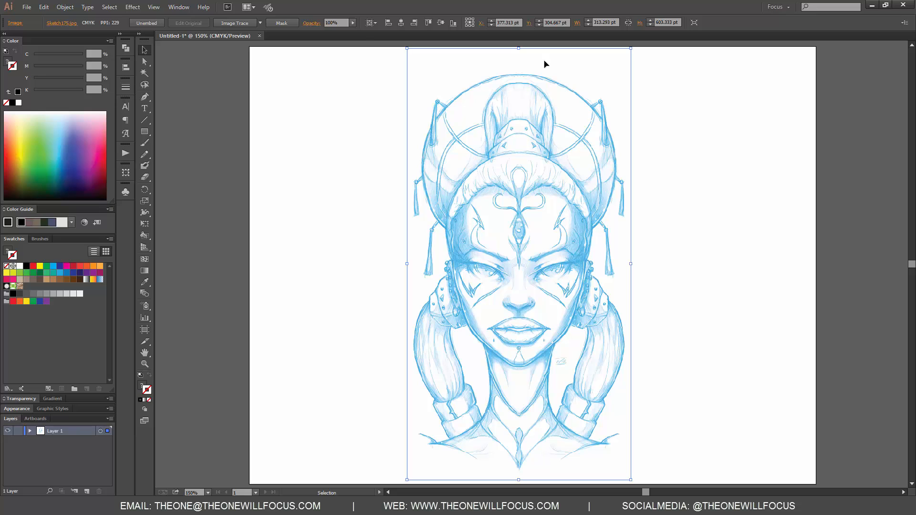
{"action": "left_click", "coordinate": [402, 23]}
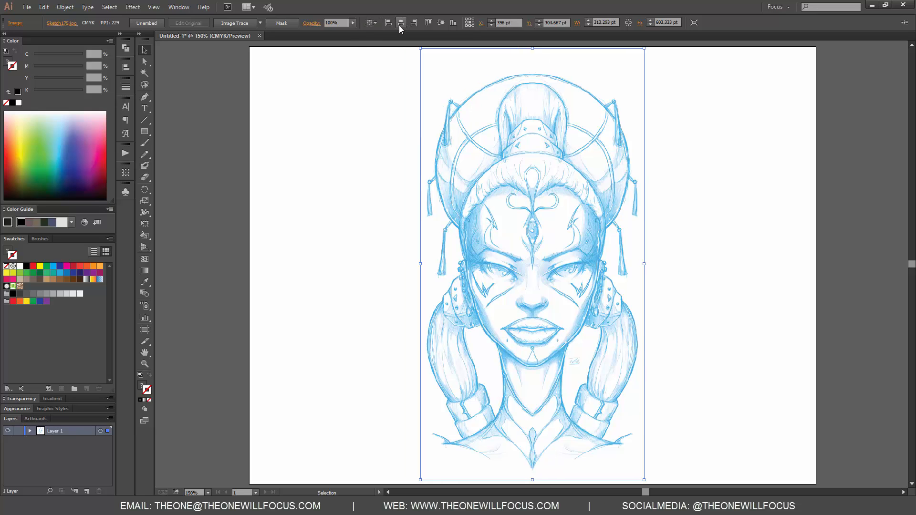
{"action": "left_click", "coordinate": [440, 23]}
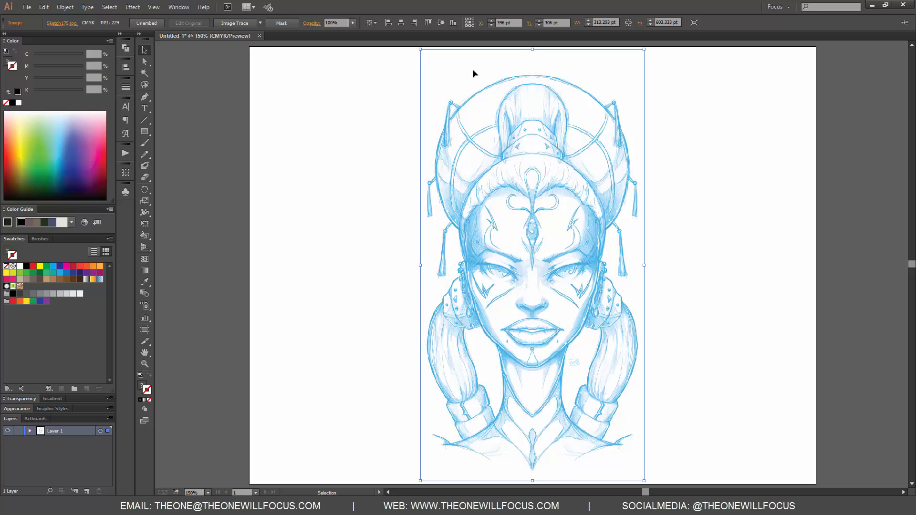
Step: Lock the sketch's layer and add a new layer above it
{"action": "left_click", "coordinate": [18, 431]}
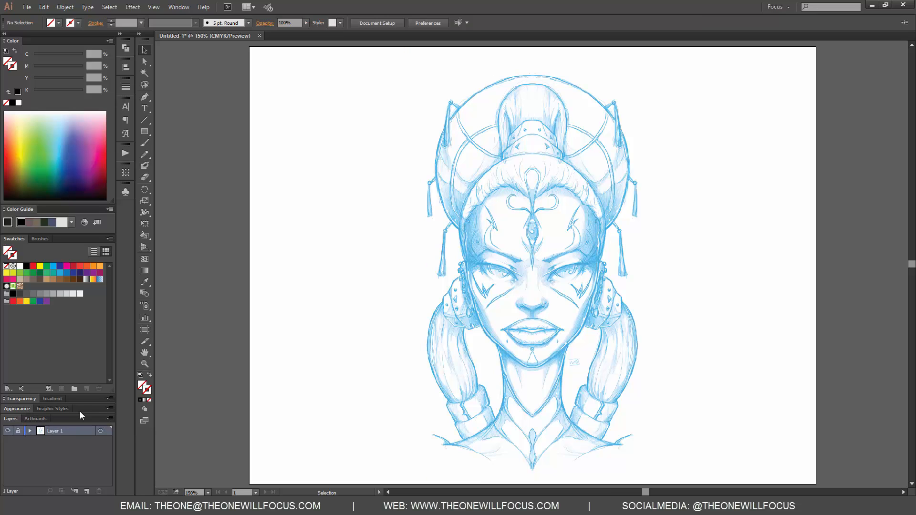
{"action": "left_click", "coordinate": [86, 491]}
Step: Try several starting anchor points for a Pen path beside the headdress's left edge, undoing each one
{"action": "key", "text": "p"}
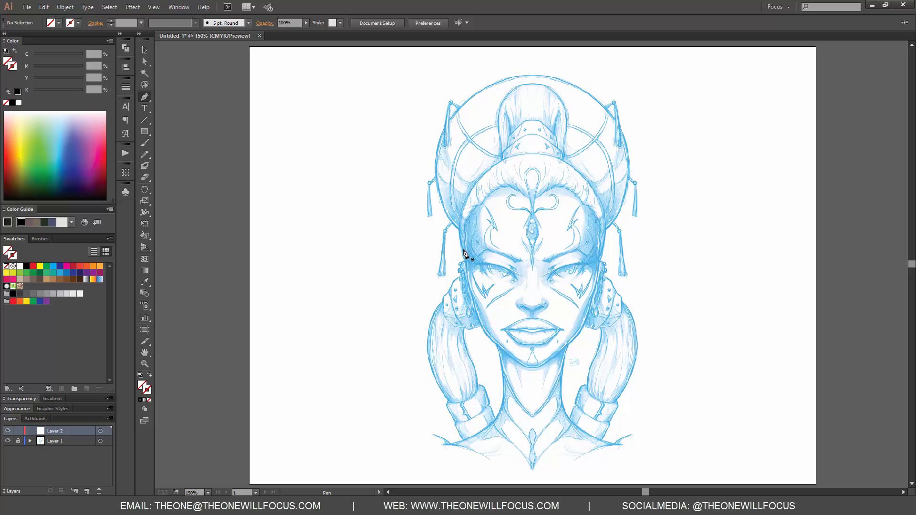
{"action": "key", "text": "ctrl+plus"}
{"action": "key", "text": "ctrl+plus"}
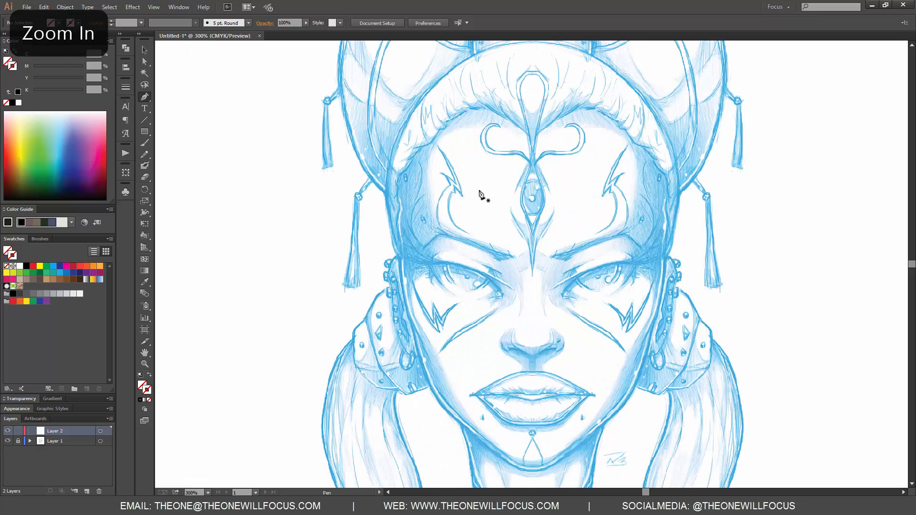
{"action": "key", "text": "space"}
{"action": "left_click_drag", "start_coordinate": [479, 244], "coordinate": [529, 324]}
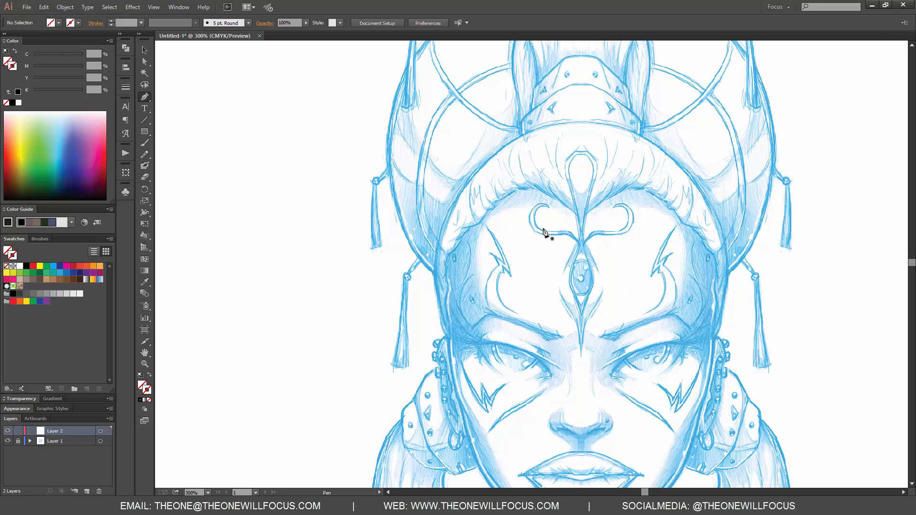
{"action": "left_click", "coordinate": [428, 274]}
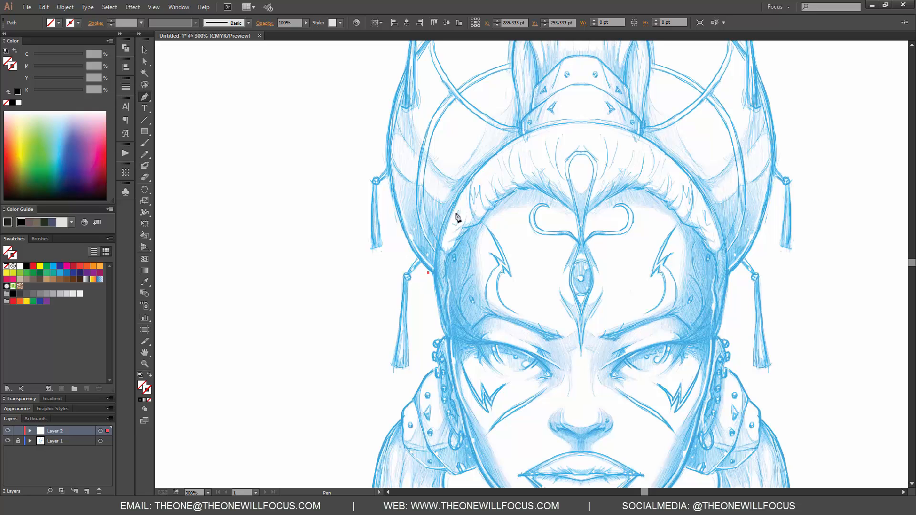
{"action": "key", "text": "ctrl+z"}
{"action": "left_click", "coordinate": [435, 276]}
{"action": "key", "text": "ctrl+z"}
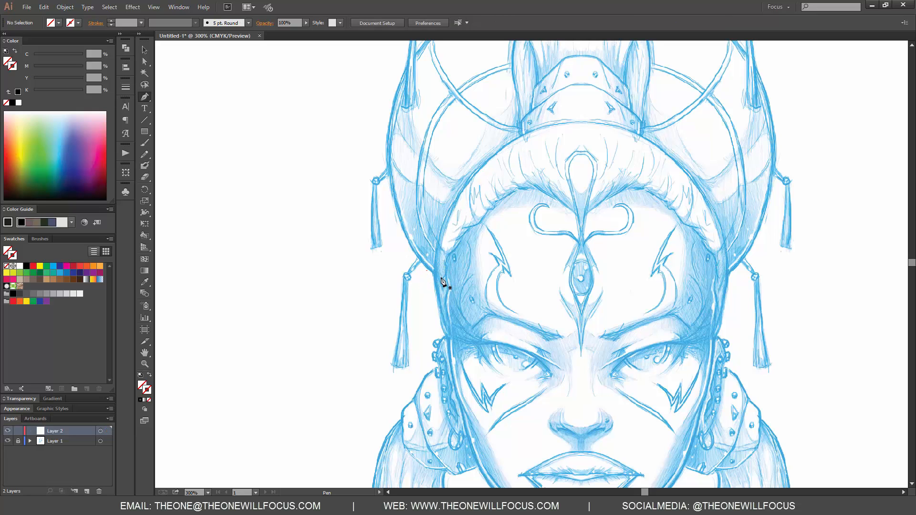
{"action": "left_click", "coordinate": [431, 281]}
{"action": "key", "text": "ctrl+z"}
{"action": "key", "text": "ctrl+z"}
Step: Draw a Pen path from the headdress's left edge across its top to the right side, using smooth points with long handles
{"action": "left_click_drag", "start_coordinate": [433, 273], "coordinate": [435, 273]}
{"action": "mouse_move", "coordinate": [434, 241]}
{"action": "left_mouse_down"}
{"action": "mouse_move", "coordinate": [454, 245]}
{"action": "mouse_move", "coordinate": [425, 311]}
{"action": "mouse_move", "coordinate": [459, 295]}
{"action": "mouse_move", "coordinate": [429, 246]}
{"action": "mouse_move", "coordinate": [441, 316]}
{"action": "mouse_move", "coordinate": [458, 235]}
{"action": "mouse_move", "coordinate": [428, 229]}
{"action": "mouse_move", "coordinate": [441, 231]}
{"action": "mouse_move", "coordinate": [446, 286]}
{"action": "mouse_move", "coordinate": [428, 233]}
{"action": "mouse_move", "coordinate": [445, 220]}
{"action": "mouse_move", "coordinate": [488, 239]}
{"action": "mouse_move", "coordinate": [415, 266]}
{"action": "mouse_move", "coordinate": [430, 232]}
{"action": "left_mouse_up"}
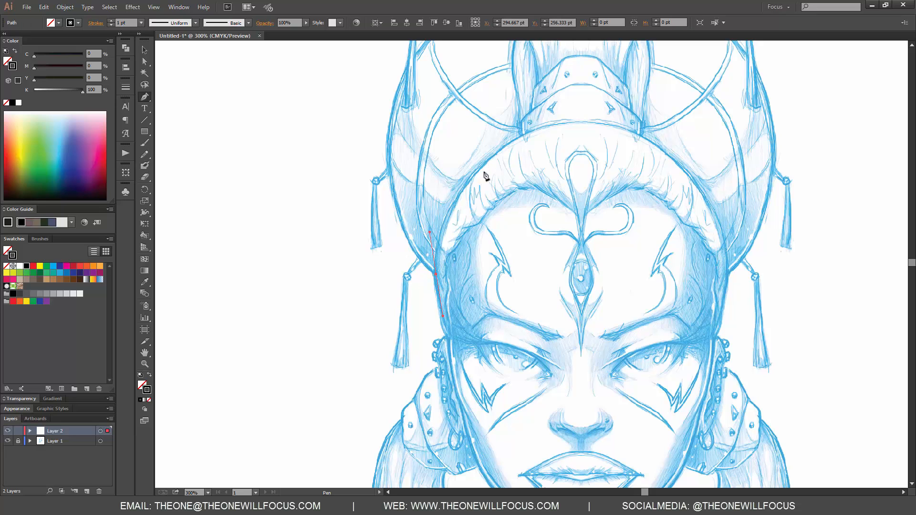
{"action": "left_click_drag", "start_coordinate": [479, 171], "coordinate": [531, 169]}
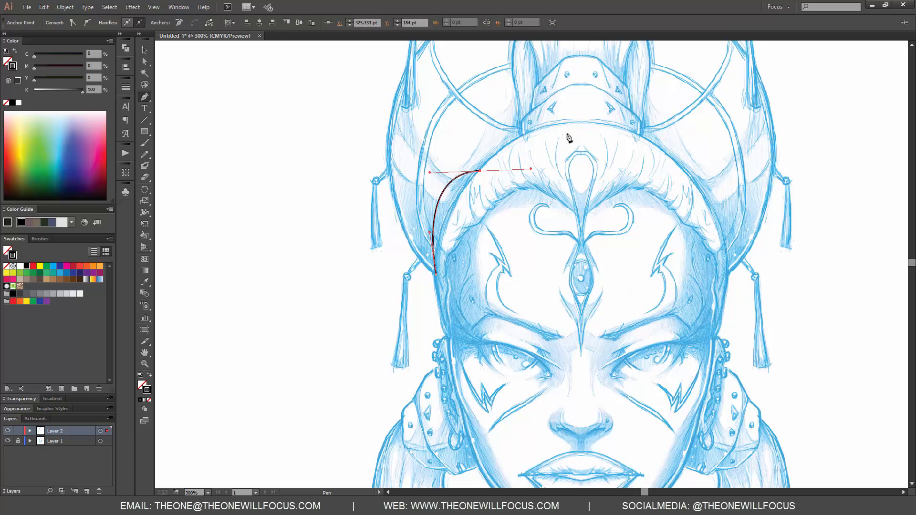
{"action": "left_click_drag", "start_coordinate": [619, 124], "coordinate": [605, 178]}
{"action": "left_click_drag", "start_coordinate": [713, 157], "coordinate": [671, 343]}
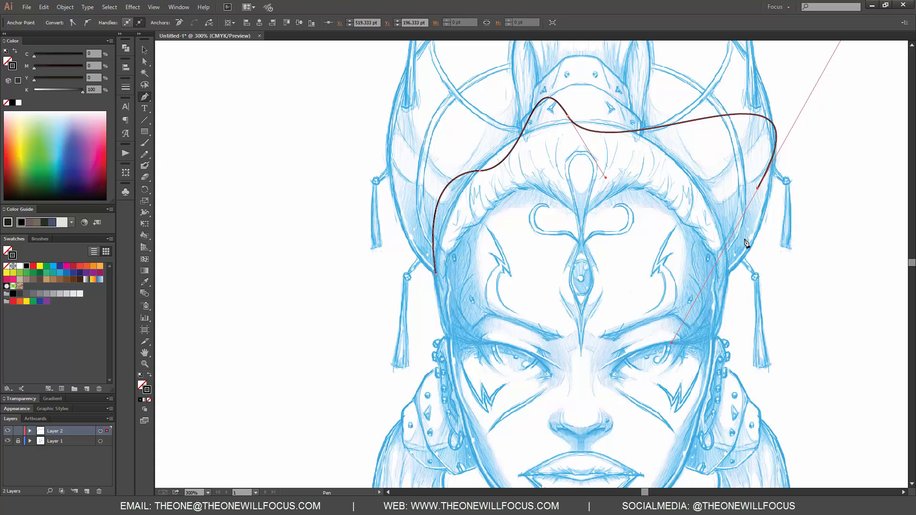
Step: Undo the path's curved segments back to its starting anchor at the headdress's left edge
{"action": "key", "text": "ctrl+z"}
{"action": "key", "text": "ctrl+z"}
{"action": "key", "text": "ctrl+z"}
{"action": "key", "text": "ctrl+z"}
{"action": "key", "text": "ctrl+z"}
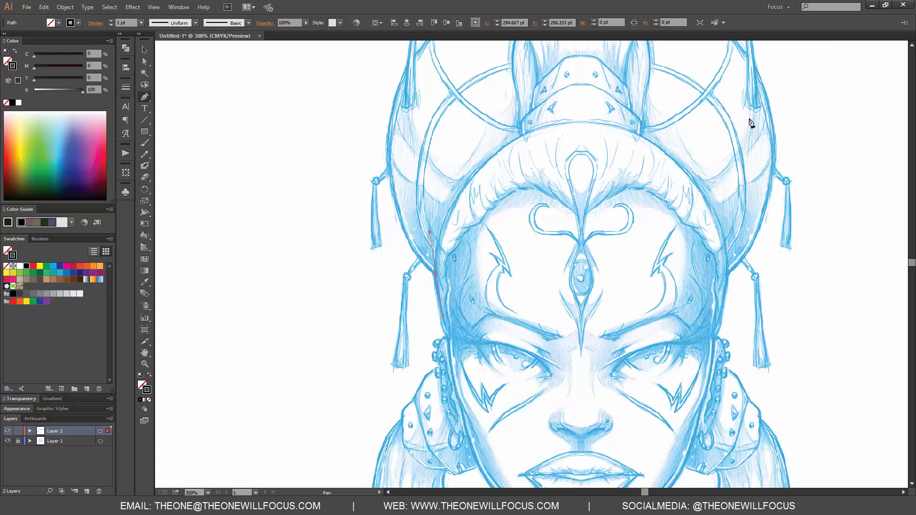
Step: Curve the path over the headband and down to the forehead's right side, repositioning the end anchor and constraining its handles vertically
{"action": "left_click_drag", "start_coordinate": [494, 156], "coordinate": [546, 180]}
{"action": "mouse_move", "coordinate": [555, 137]}
{"action": "left_mouse_down"}
{"action": "mouse_move", "coordinate": [559, 159]}
{"action": "mouse_move", "coordinate": [533, 210]}
{"action": "mouse_move", "coordinate": [509, 231]}
{"action": "mouse_move", "coordinate": [552, 180]}
{"action": "mouse_move", "coordinate": [555, 152]}
{"action": "mouse_move", "coordinate": [538, 135]}
{"action": "mouse_move", "coordinate": [491, 141]}
{"action": "mouse_move", "coordinate": [533, 123]}
{"action": "mouse_move", "coordinate": [549, 142]}
{"action": "mouse_move", "coordinate": [491, 123]}
{"action": "mouse_move", "coordinate": [519, 117]}
{"action": "mouse_move", "coordinate": [541, 156]}
{"action": "mouse_move", "coordinate": [548, 152]}
{"action": "left_mouse_up"}
{"action": "left_click_drag", "start_coordinate": [558, 264], "coordinate": [660, 227]}
{"action": "mouse_move", "coordinate": [663, 258]}
{"action": "left_mouse_down"}
{"action": "mouse_move", "coordinate": [644, 290]}
{"action": "mouse_move", "coordinate": [614, 307]}
{"action": "mouse_move", "coordinate": [583, 279]}
{"action": "mouse_move", "coordinate": [591, 235]}
{"action": "mouse_move", "coordinate": [612, 275]}
{"action": "mouse_move", "coordinate": [660, 262]}
{"action": "mouse_move", "coordinate": [661, 225]}
{"action": "mouse_move", "coordinate": [663, 254]}
{"action": "left_mouse_up"}
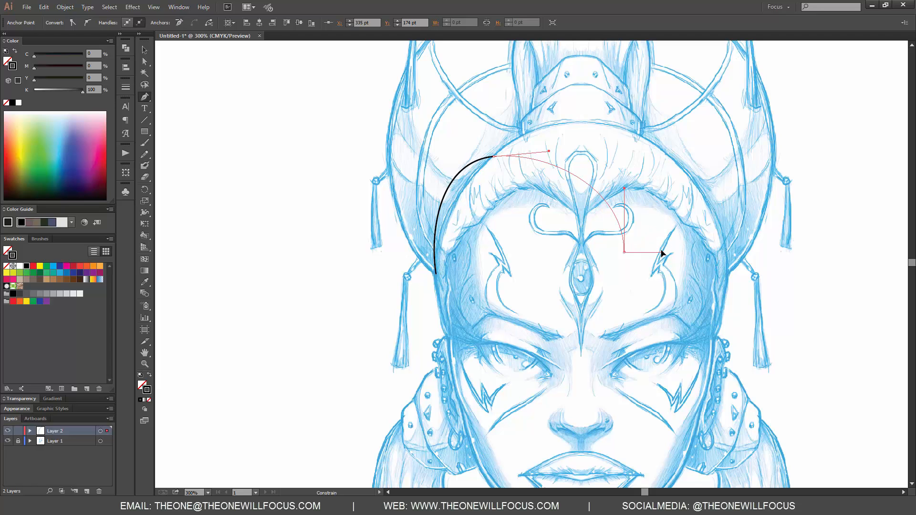
{"action": "mouse_move", "coordinate": [661, 250]}
{"action": "left_mouse_down"}
{"action": "mouse_move", "coordinate": [646, 280]}
{"action": "mouse_move", "coordinate": [614, 297]}
{"action": "mouse_move", "coordinate": [595, 259]}
{"action": "mouse_move", "coordinate": [597, 249]}
{"action": "mouse_move", "coordinate": [628, 272]}
{"action": "mouse_move", "coordinate": [659, 243]}
{"action": "mouse_move", "coordinate": [650, 235]}
{"action": "mouse_move", "coordinate": [652, 251]}
{"action": "mouse_move", "coordinate": [629, 252]}
{"action": "mouse_move", "coordinate": [661, 252]}
{"action": "left_mouse_up"}
{"action": "mouse_move", "coordinate": [636, 252]}
{"action": "left_mouse_down"}
{"action": "mouse_move", "coordinate": [660, 250]}
{"action": "mouse_move", "coordinate": [639, 252]}
{"action": "left_mouse_up"}
{"action": "left_click_drag", "start_coordinate": [608, 268], "coordinate": [647, 264]}
{"action": "left_click_drag", "start_coordinate": [651, 254], "coordinate": [647, 299]}
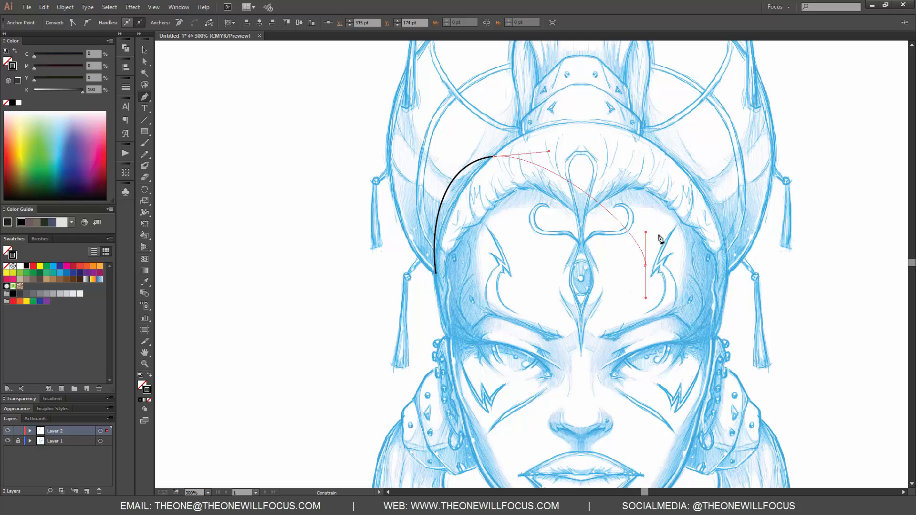
Step: Continue the path with three wavy curves from the forehead's right edge out to the hanging tassels
{"action": "left_click_drag", "start_coordinate": [703, 265], "coordinate": [706, 191]}
{"action": "left_click_drag", "start_coordinate": [772, 195], "coordinate": [782, 242]}
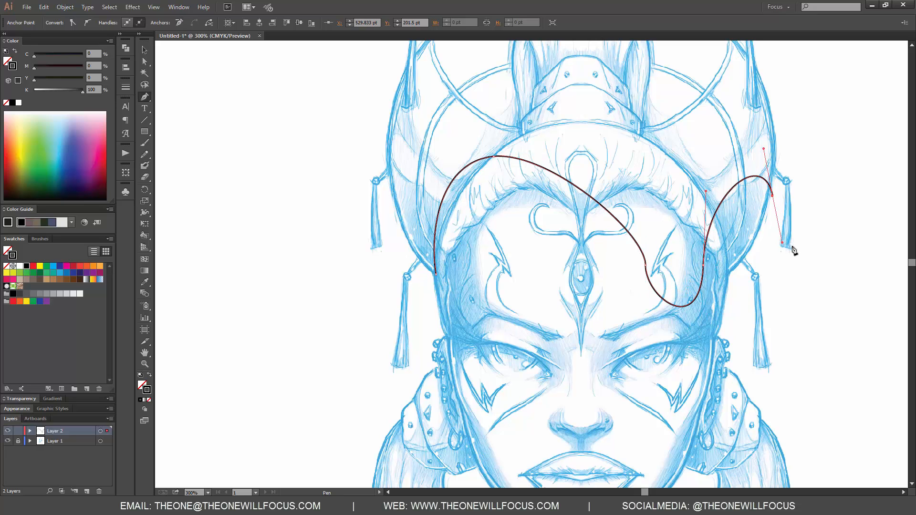
{"action": "left_click_drag", "start_coordinate": [773, 294], "coordinate": [831, 234]}
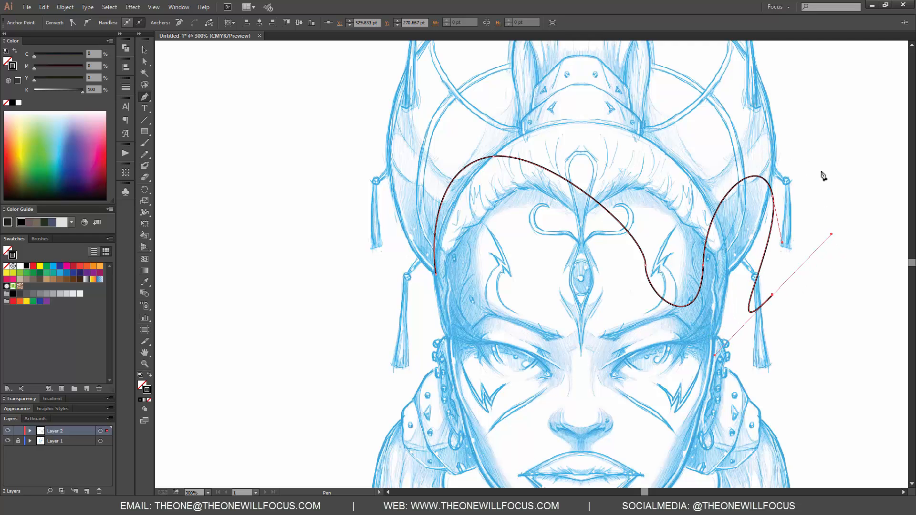
Step: Delete the whole practice path drawn over the sketch
{"action": "key", "text": "ctrl"}
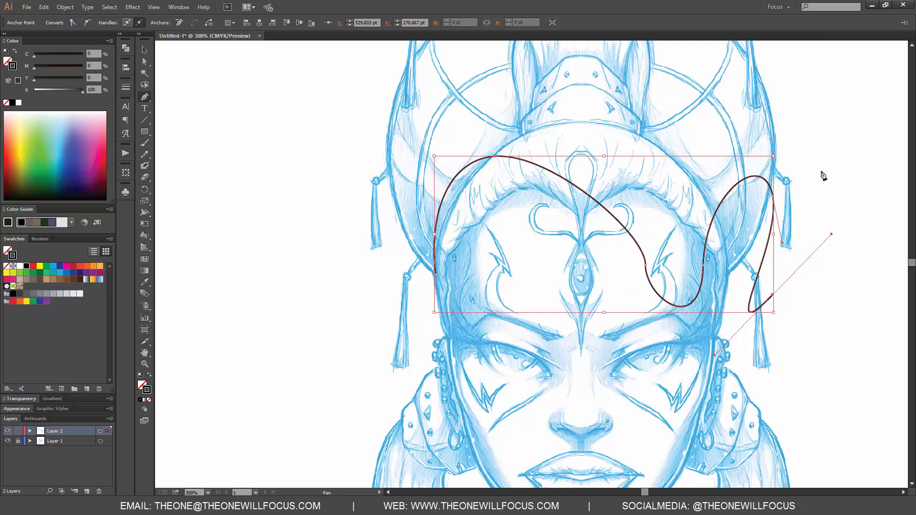
{"action": "key", "text": "ctrl"}
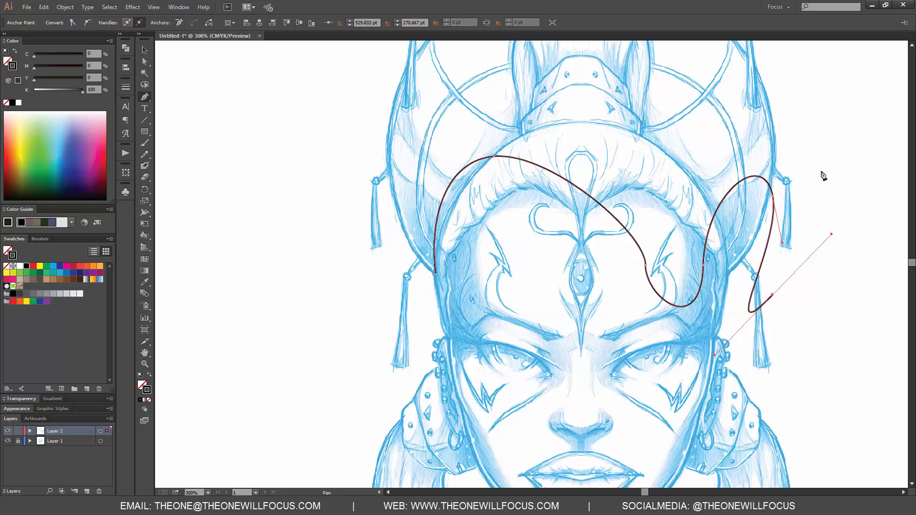
{"action": "key", "text": "Delete"}
{"action": "key", "text": "Delete"}
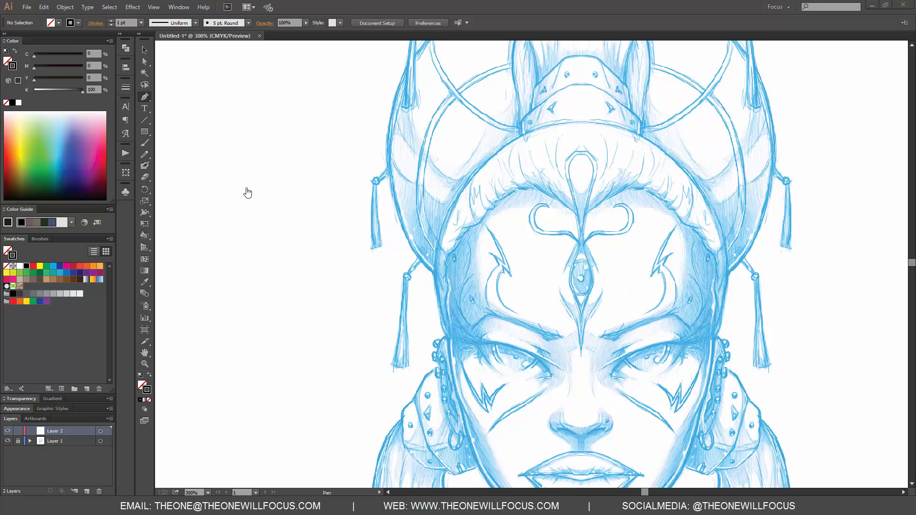
{"action": "left_click", "coordinate": [601, 409]}
{"action": "key", "text": "space"}
{"action": "left_click_drag", "start_coordinate": [648, 307], "coordinate": [614, 184]}
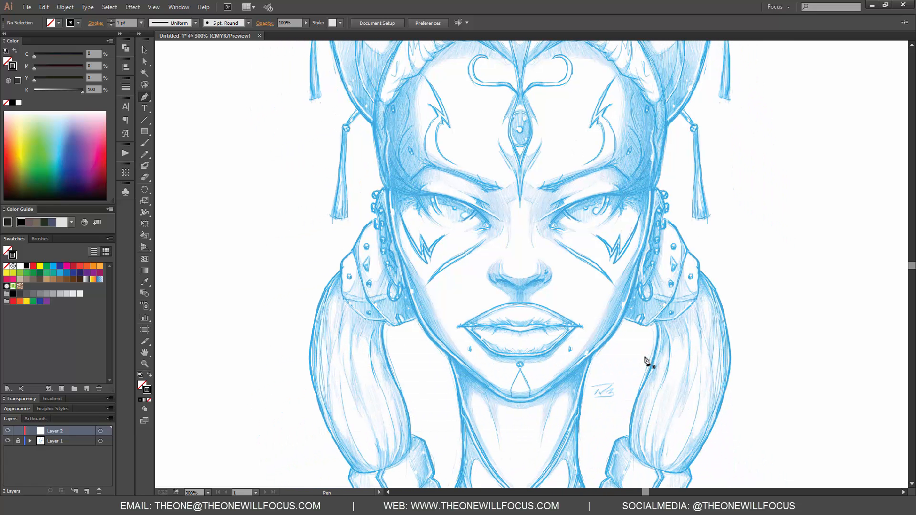